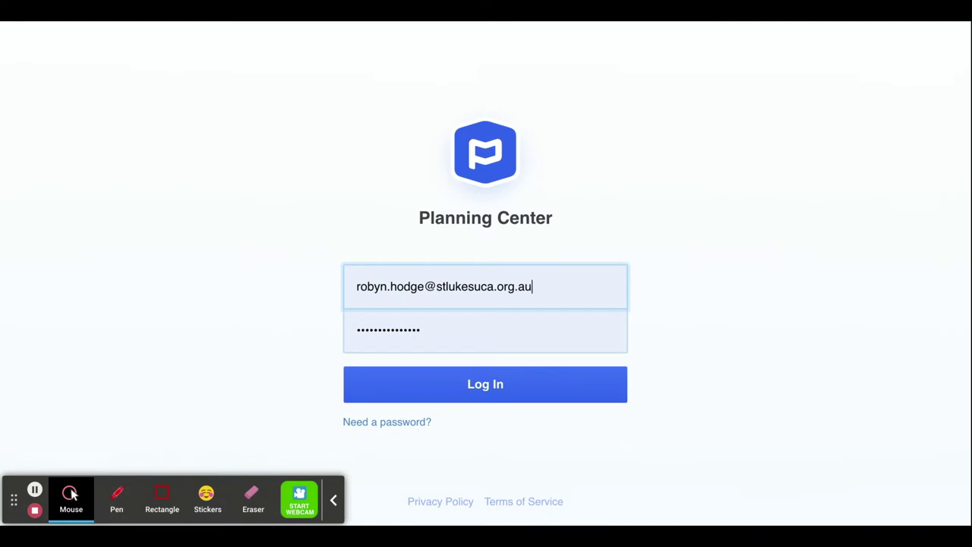
# Log in to Planning Center with the prefilled credentials and view the list of available Planning Center products.
pyautogui.click(300, 500)
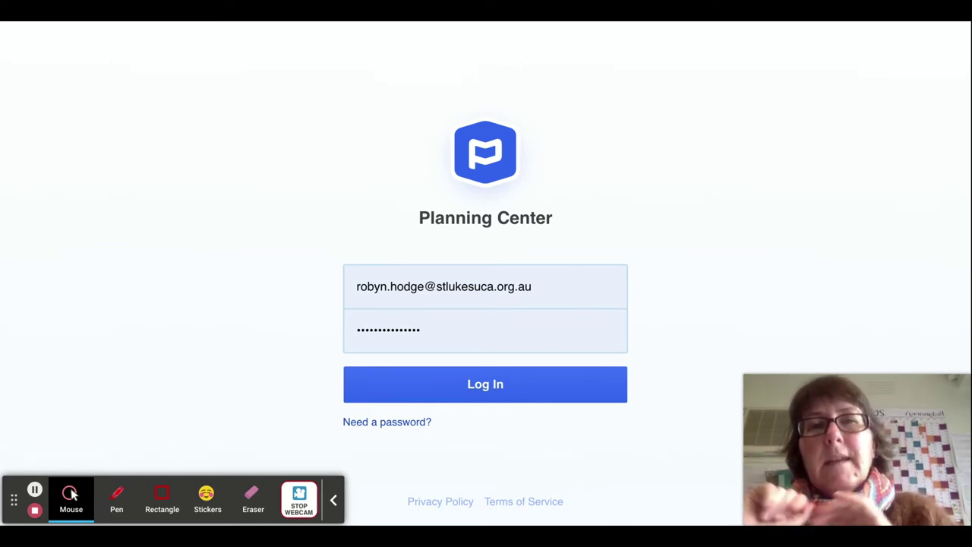
pyautogui.click(459, 386)
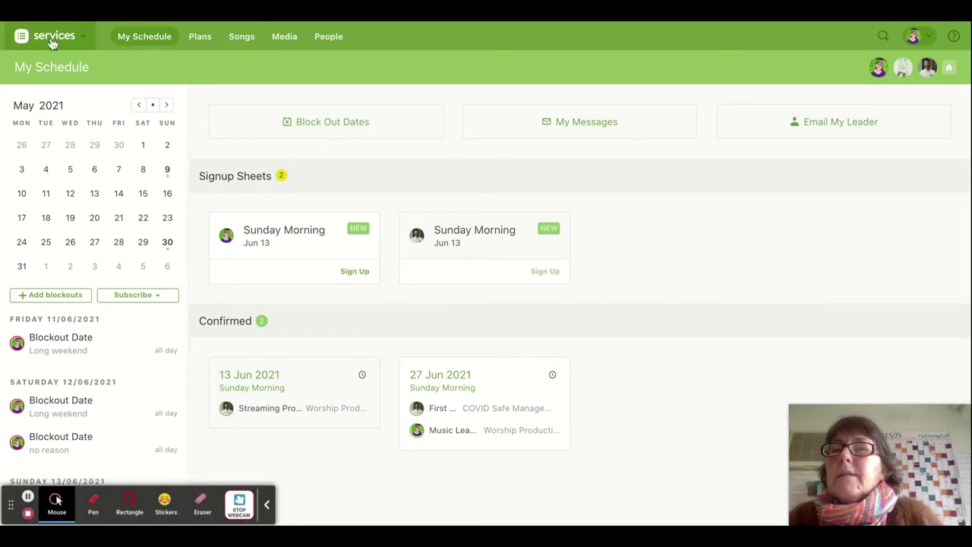
pyautogui.click(83, 38)
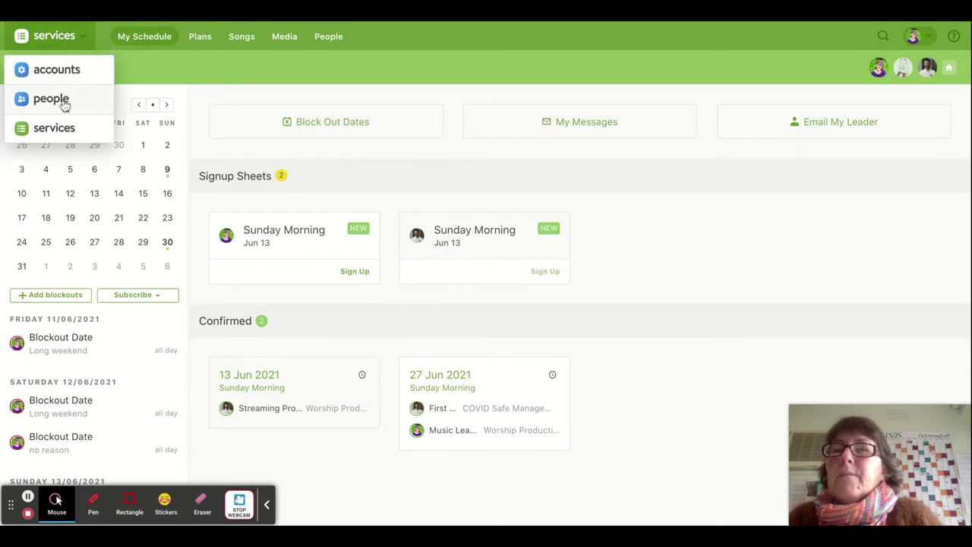
pyautogui.click(84, 38)
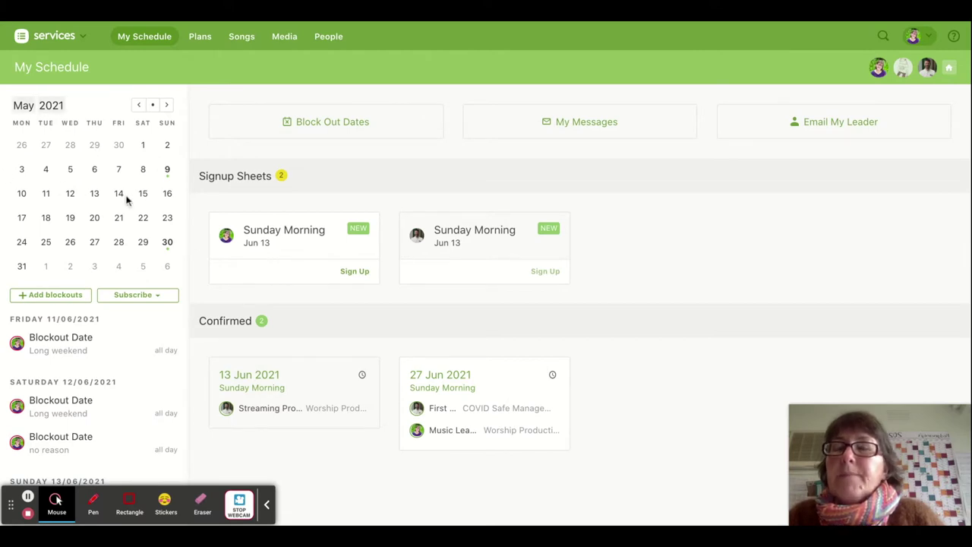
# Look through the dated list of scheduled services and blockout dates below the My Schedule calendar.
pyautogui.scroll(-2, 121, 276)
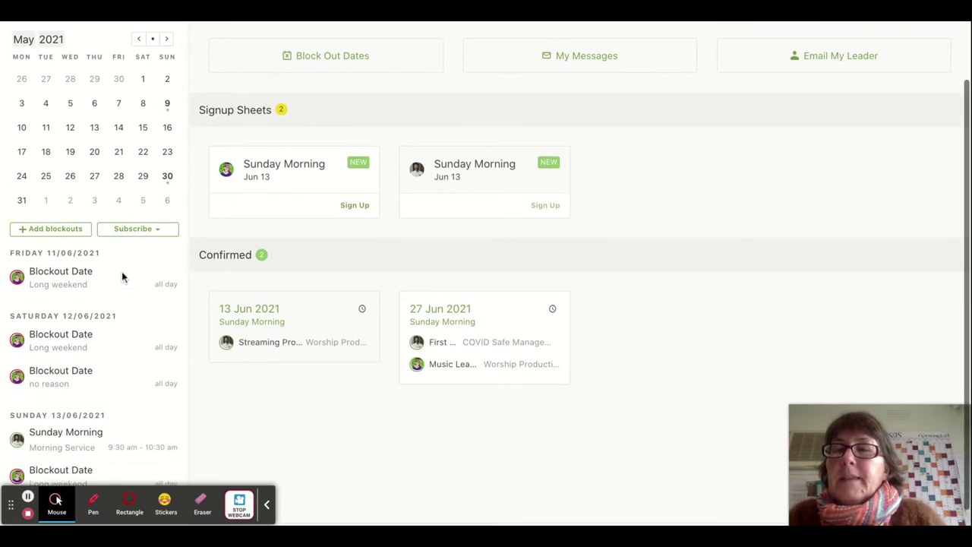
pyautogui.scroll(-2, 122, 271)
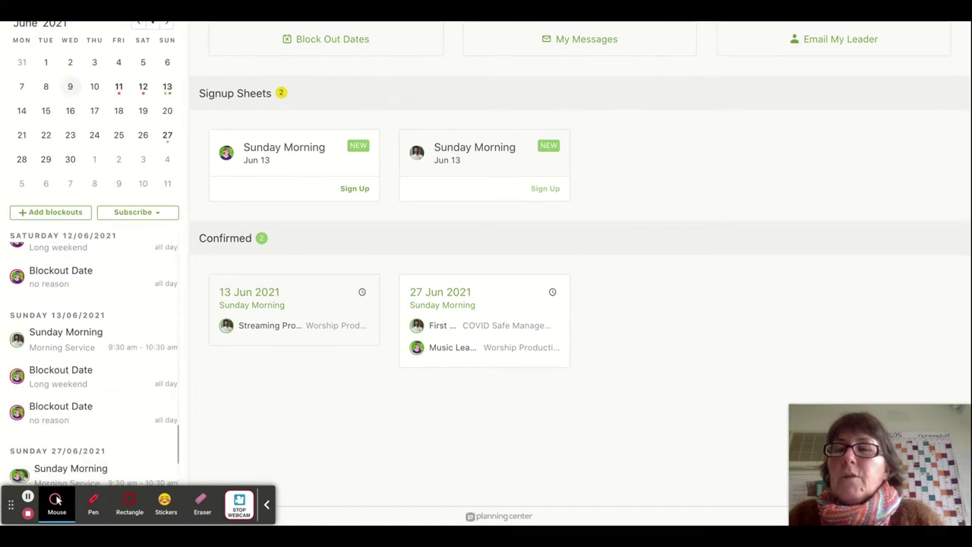
pyautogui.scroll(-1, 95, 365)
pyautogui.scroll(3, 94, 365)
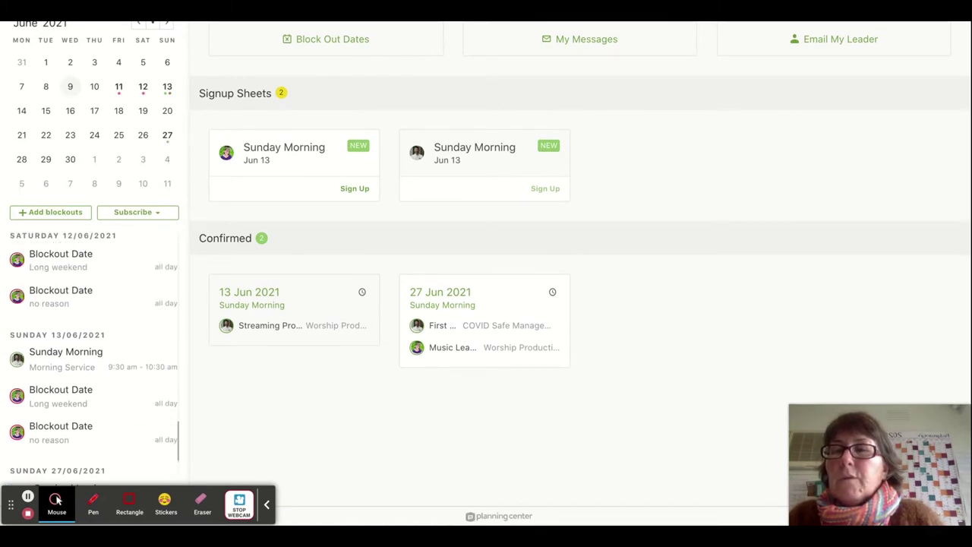
pyautogui.scroll(2, 106, 282)
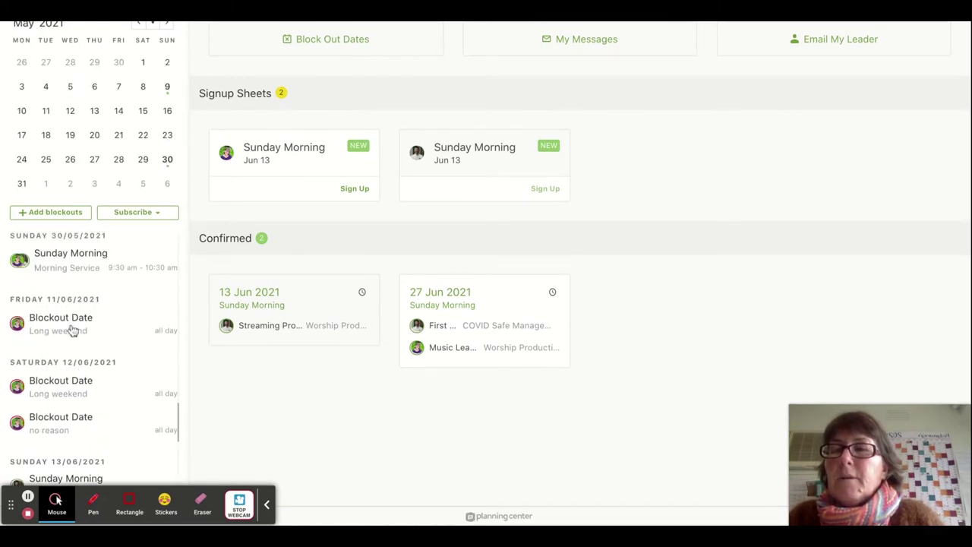
pyautogui.scroll(-2, 66, 312)
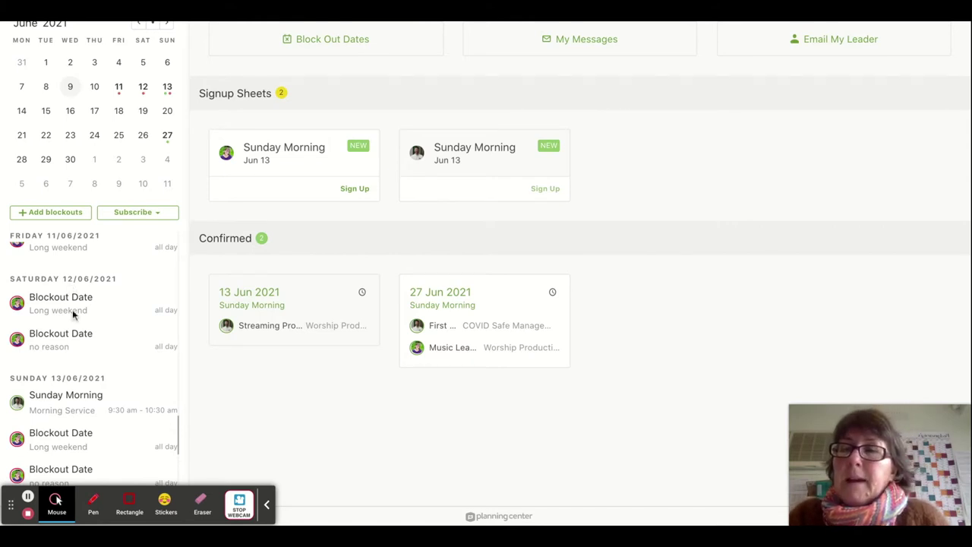
pyautogui.scroll(4, 73, 325)
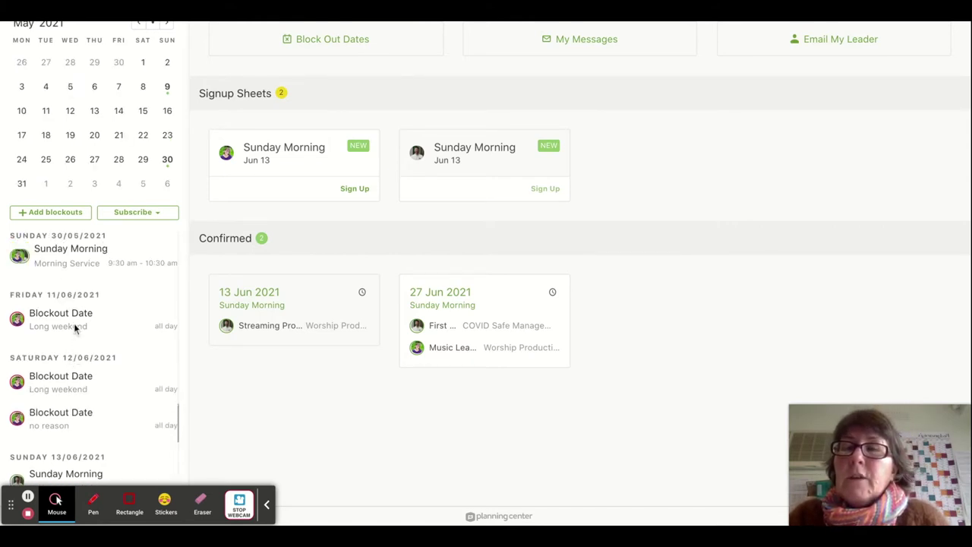
pyautogui.scroll(3, 93, 357)
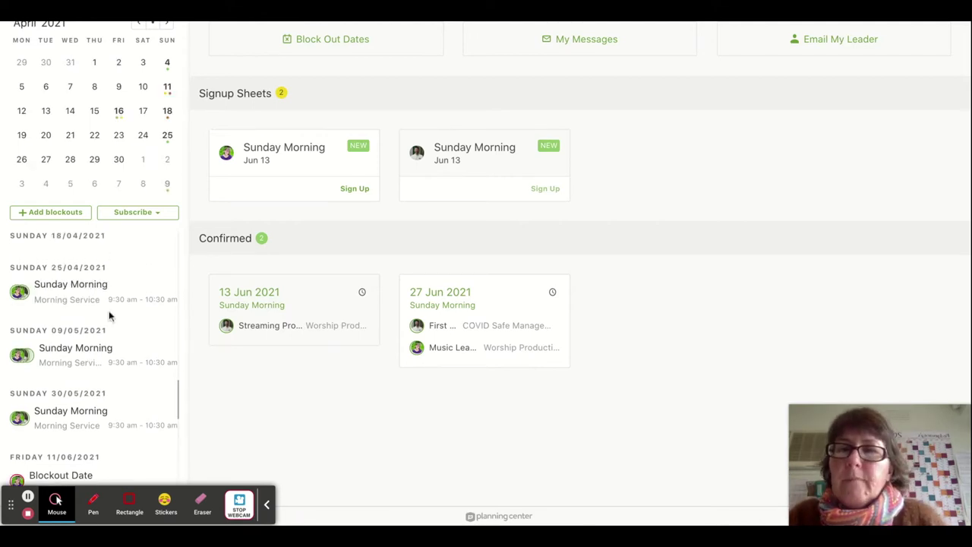
# View the calendar subscription options, and look over the signup sheets and confirmed services on My Schedule.
pyautogui.click(155, 217)
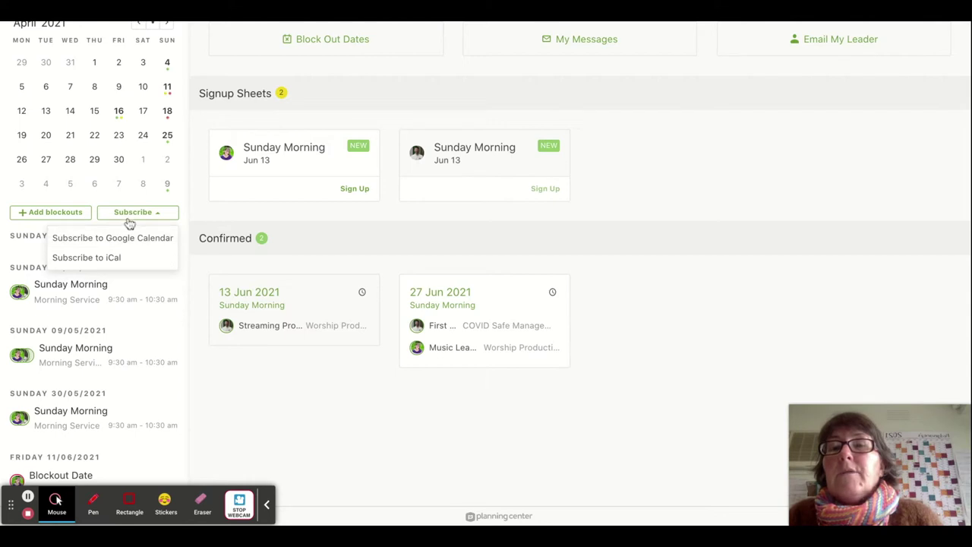
pyautogui.click(135, 219)
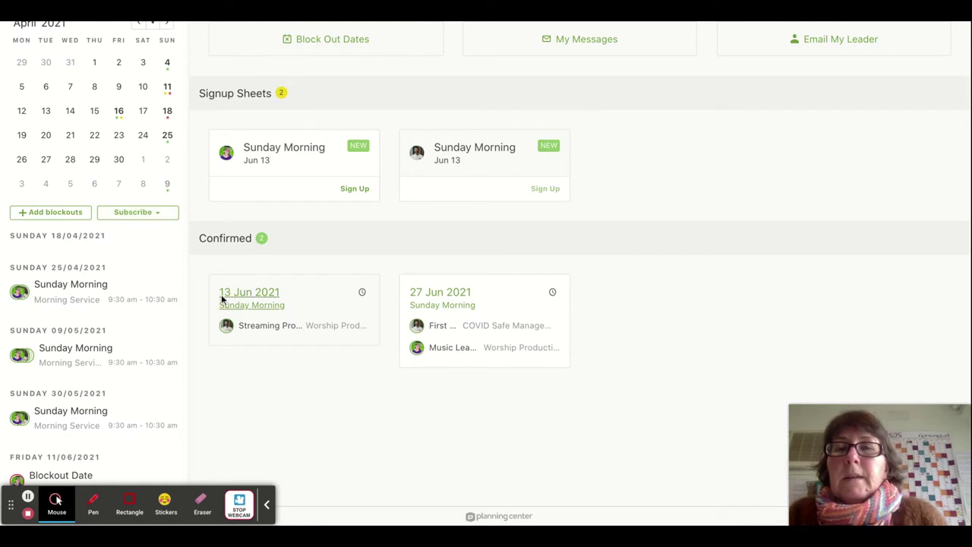
pyautogui.scroll(1, 221, 302)
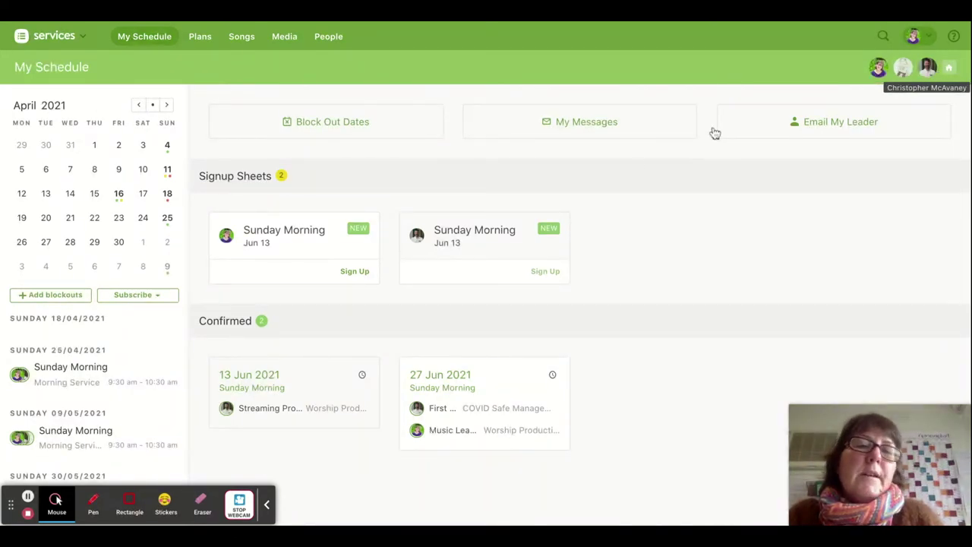
pyautogui.scroll(-3, 637, 245)
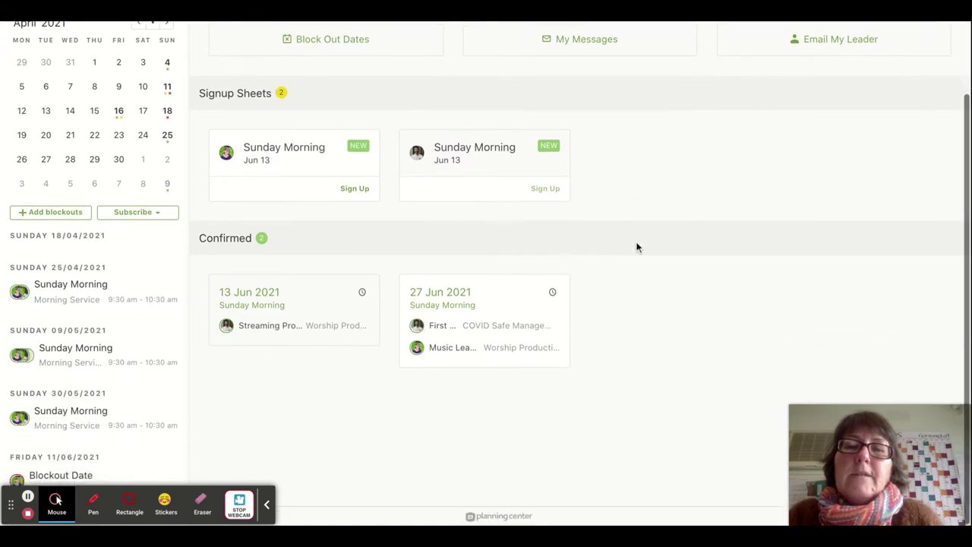
pyautogui.scroll(3, 636, 246)
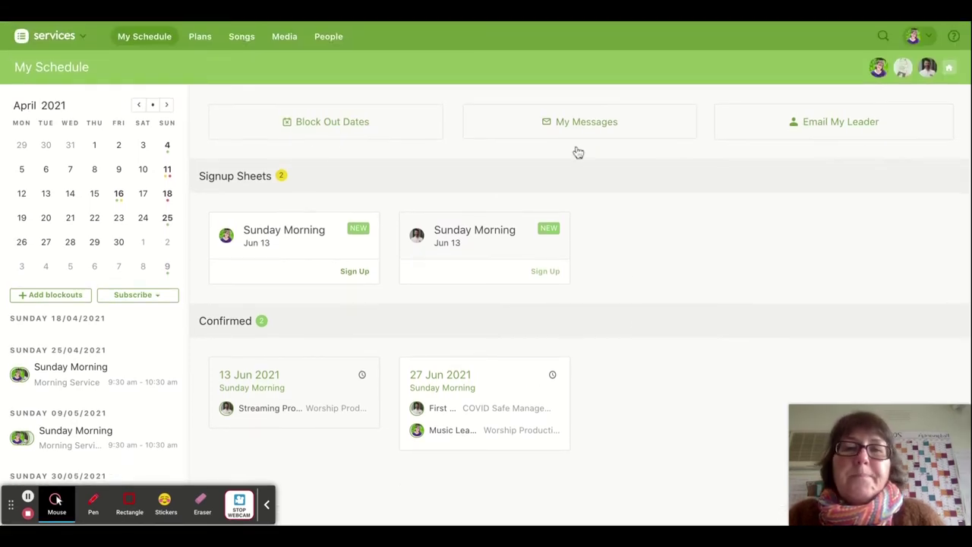
# Start an all-day blockout from July 31, 2021 to August 2, 2021.
pyautogui.click(393, 123)
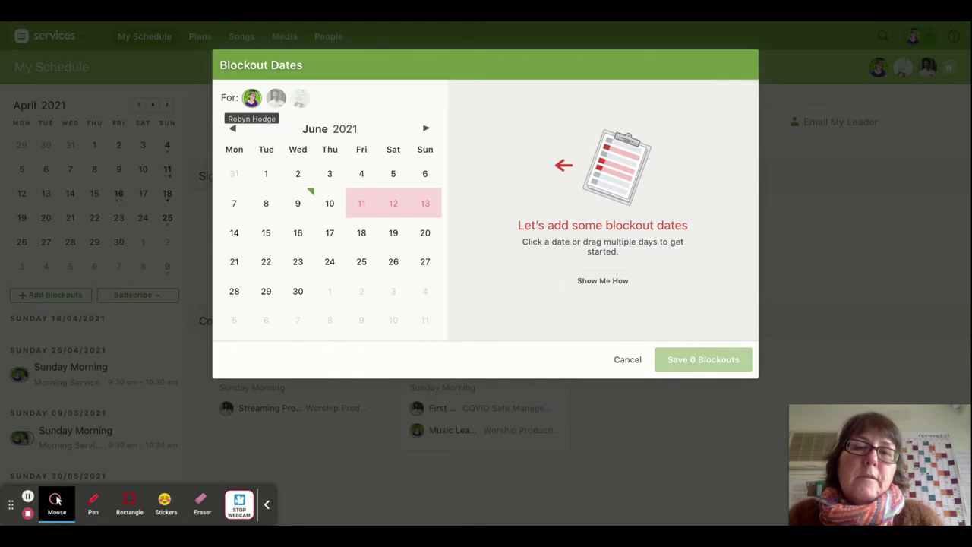
pyautogui.click(427, 133)
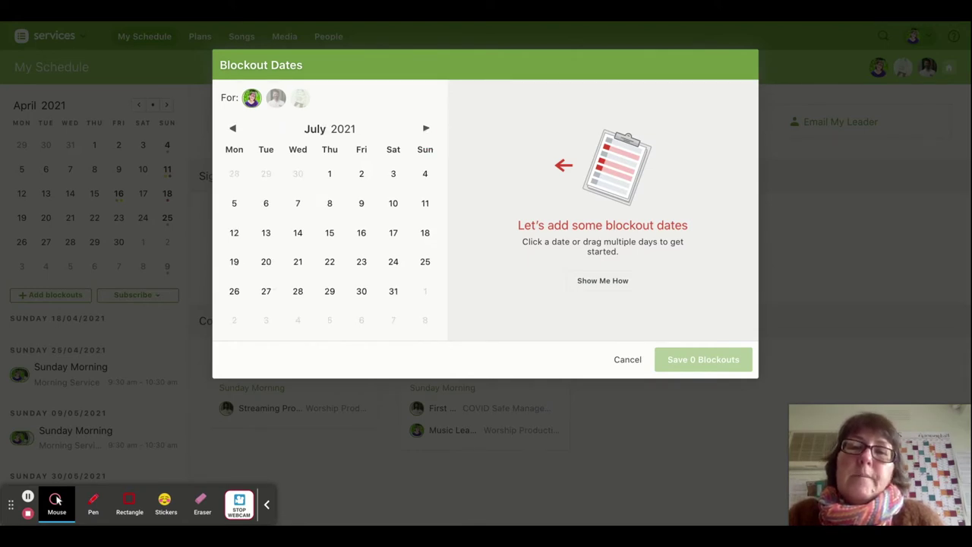
pyautogui.click(426, 128)
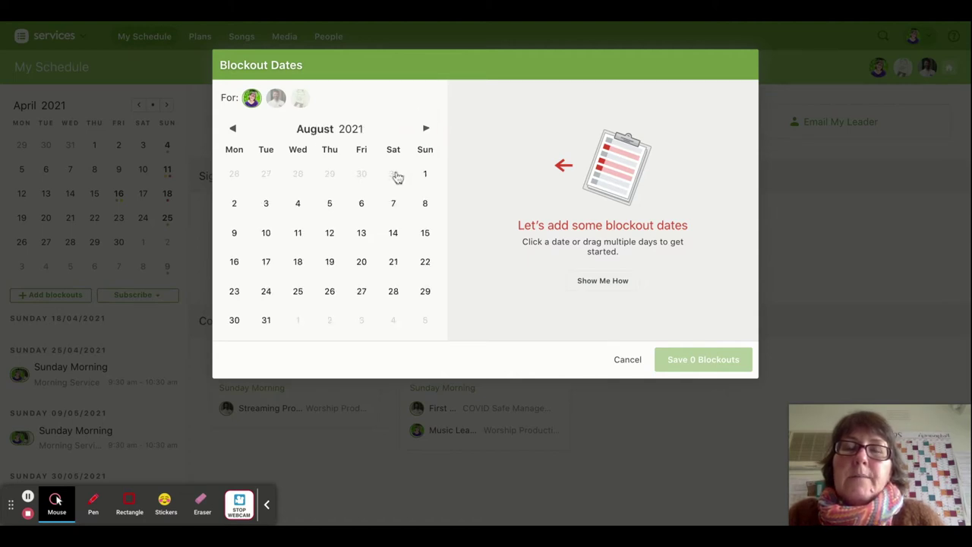
pyautogui.click(397, 177)
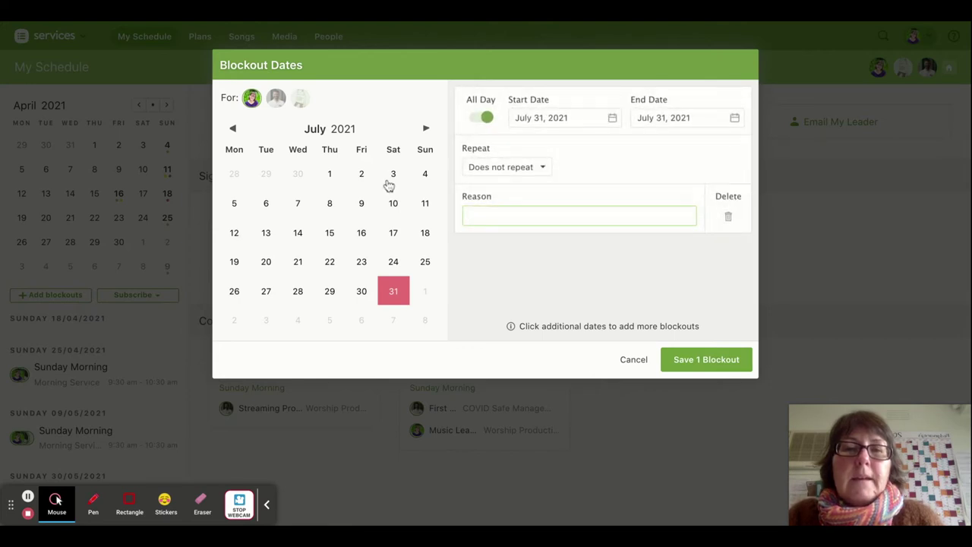
pyautogui.click(647, 118)
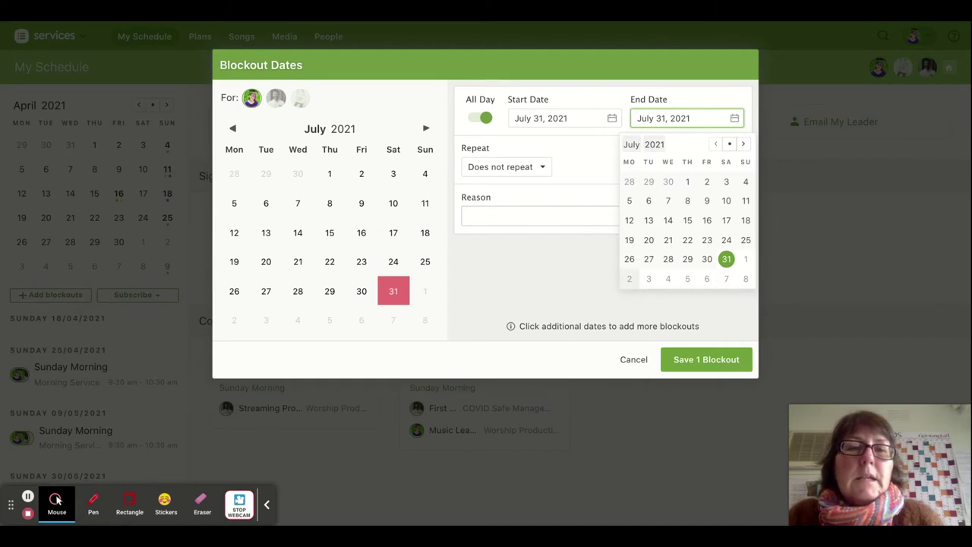
pyautogui.click(629, 278)
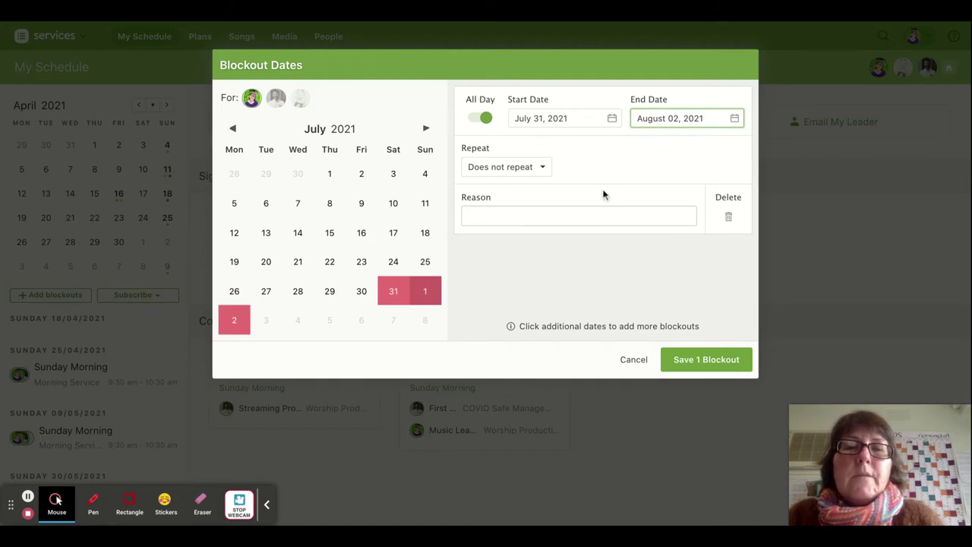
# Enter "Retreat" as the reason for the blockout and save it.
pyautogui.click(593, 216)
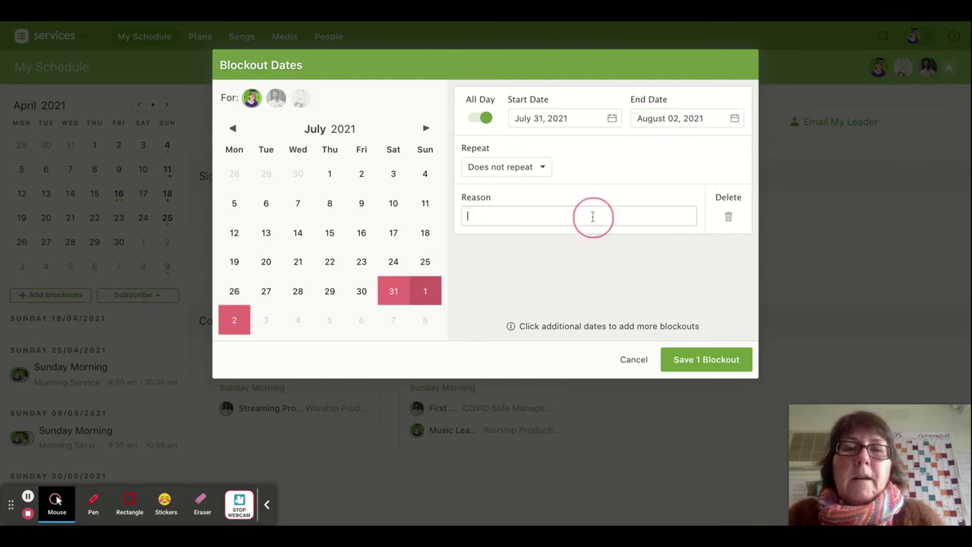
pyautogui.write('retre')
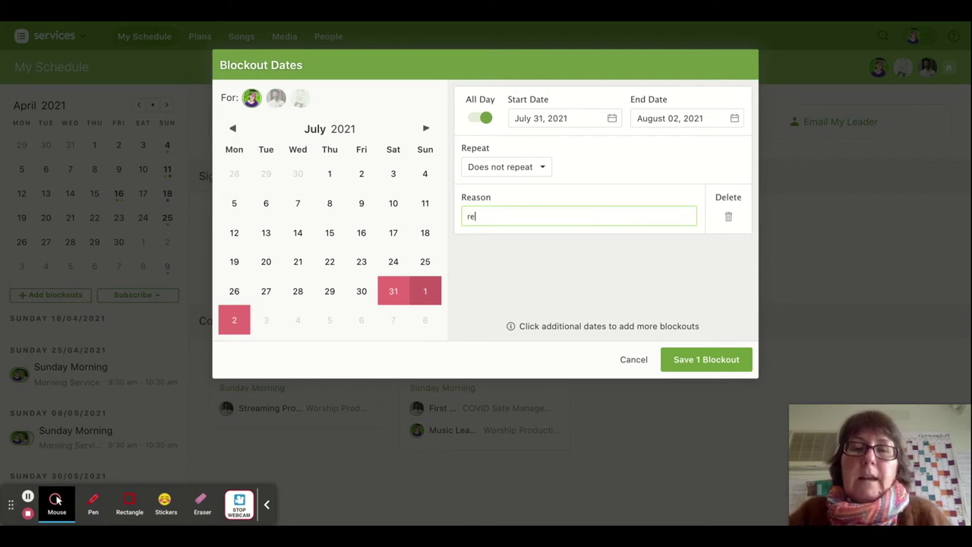
pyautogui.press('BackSpace')
pyautogui.press('BackSpace')
pyautogui.press('BackSpace')
pyautogui.press('BackSpace')
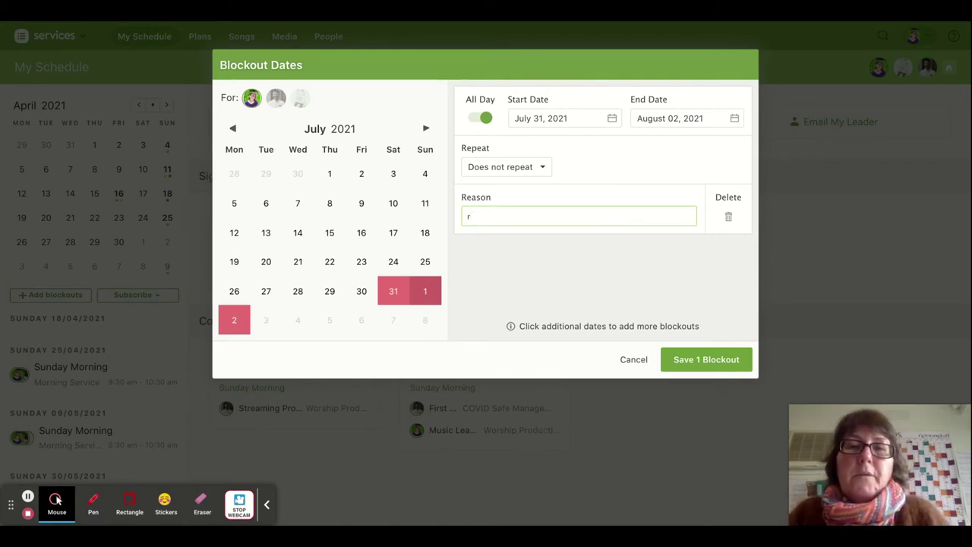
pyautogui.press('BackSpace')
pyautogui.write('Ret')
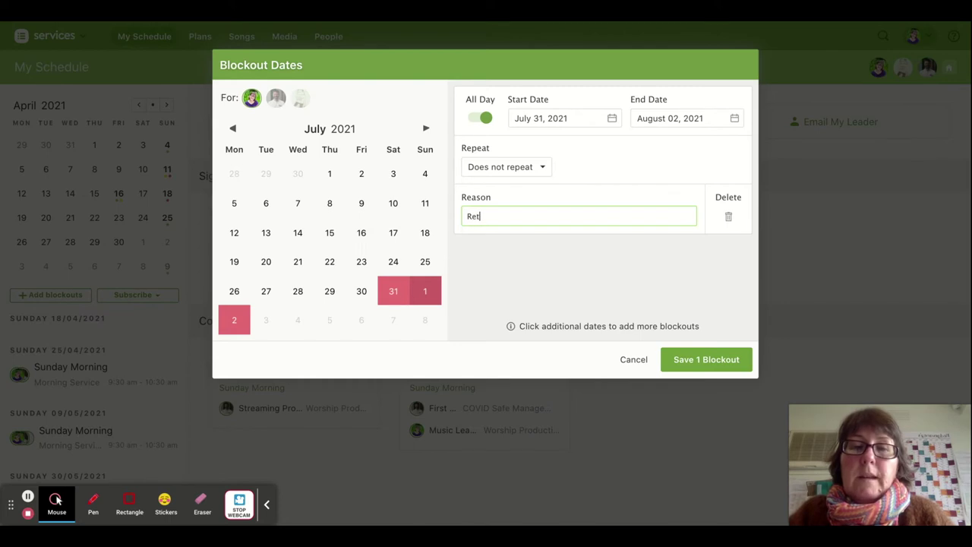
pyautogui.write('reat')
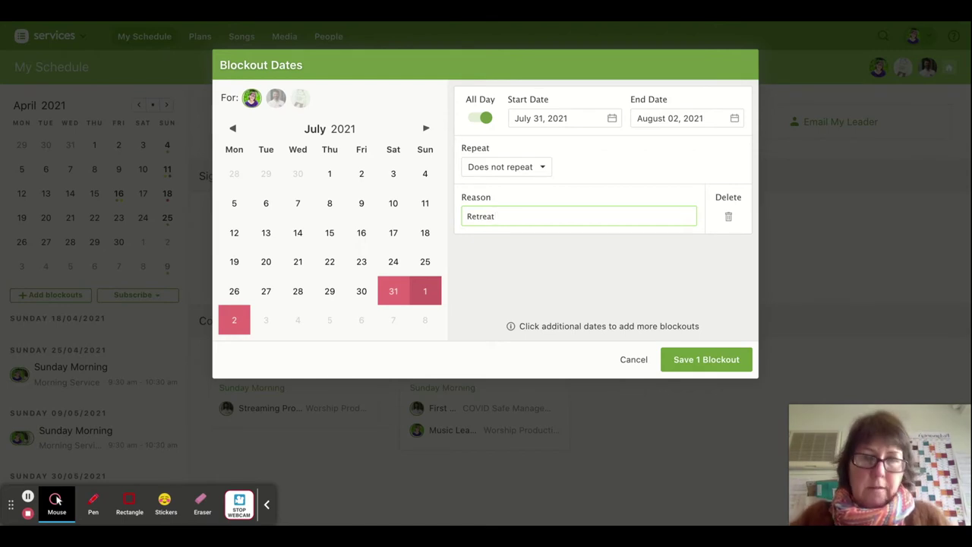
pyautogui.click(686, 362)
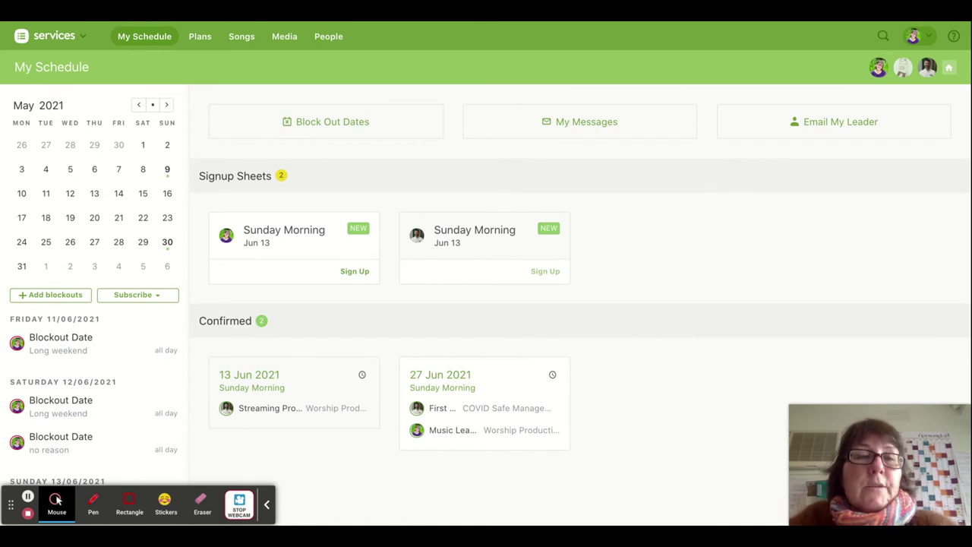
# View the received and sent messages in the profile's communication history.
pyautogui.click(573, 126)
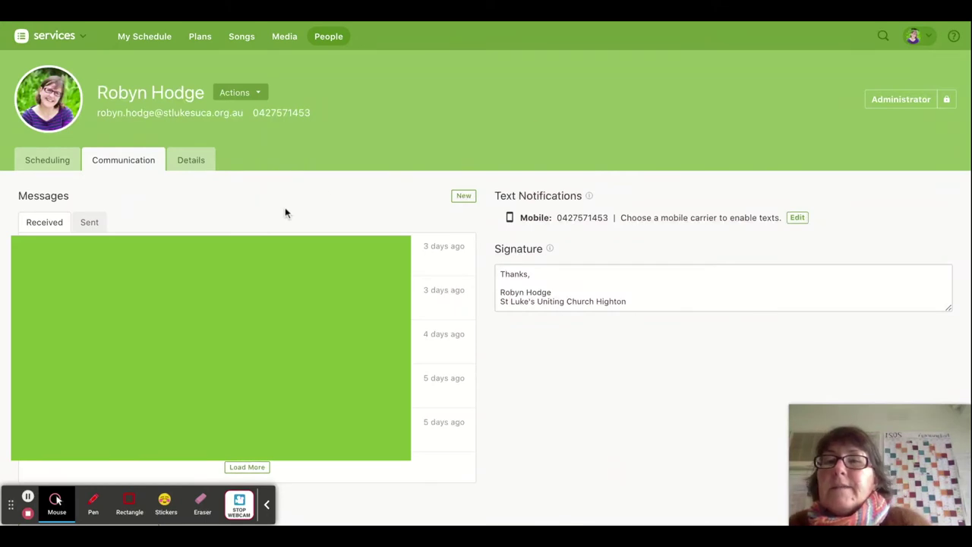
pyautogui.click(90, 223)
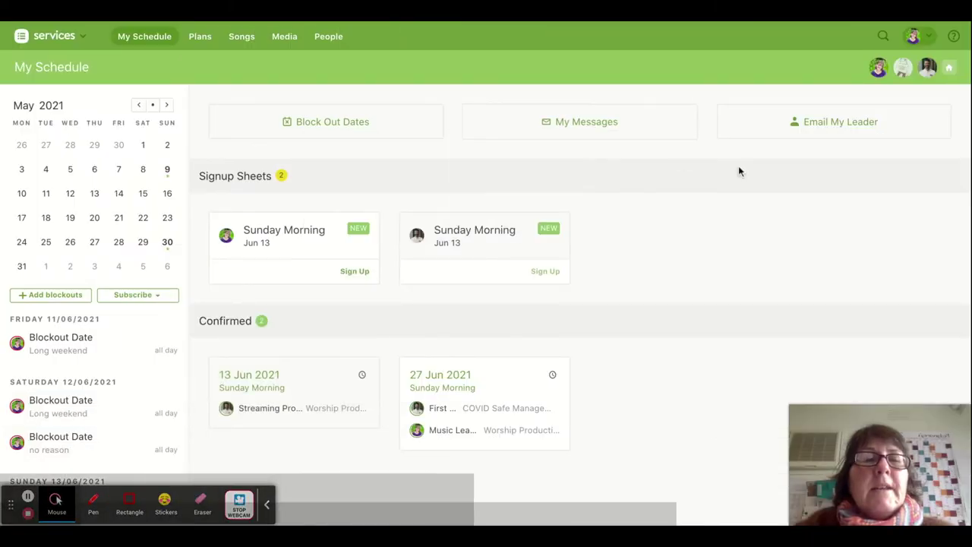
# Open the email form for team leaders and view which leaders can be chosen as recipients.
pyautogui.click(834, 128)
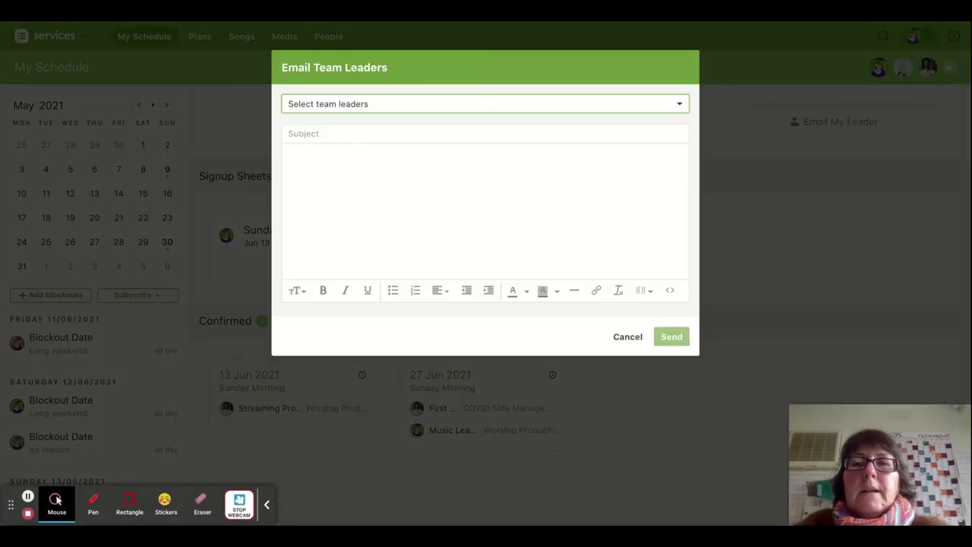
pyautogui.click(679, 106)
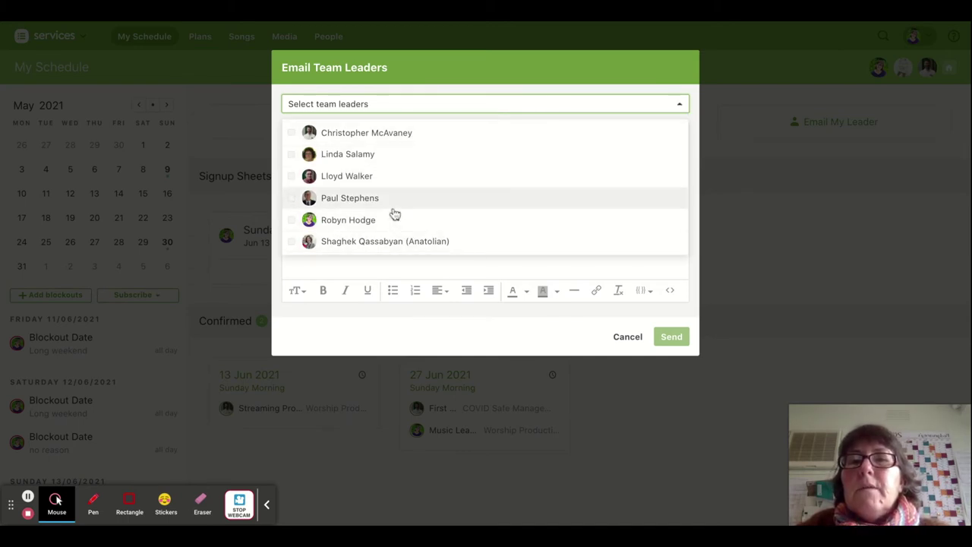
pyautogui.click(628, 106)
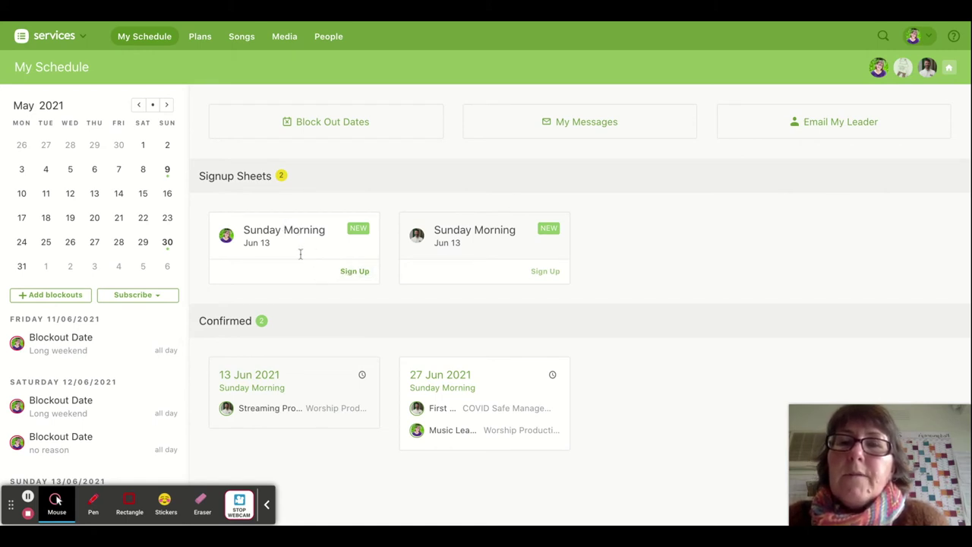
# Open the first Sunday Morning signup sheet for Jun 13 and its sign-up option for Leader Support.
pyautogui.click(352, 272)
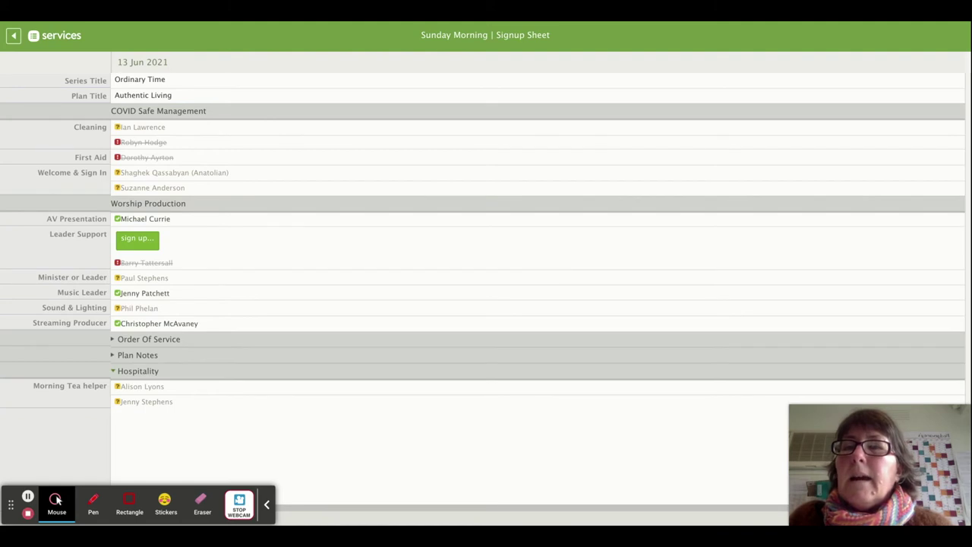
pyautogui.click(138, 239)
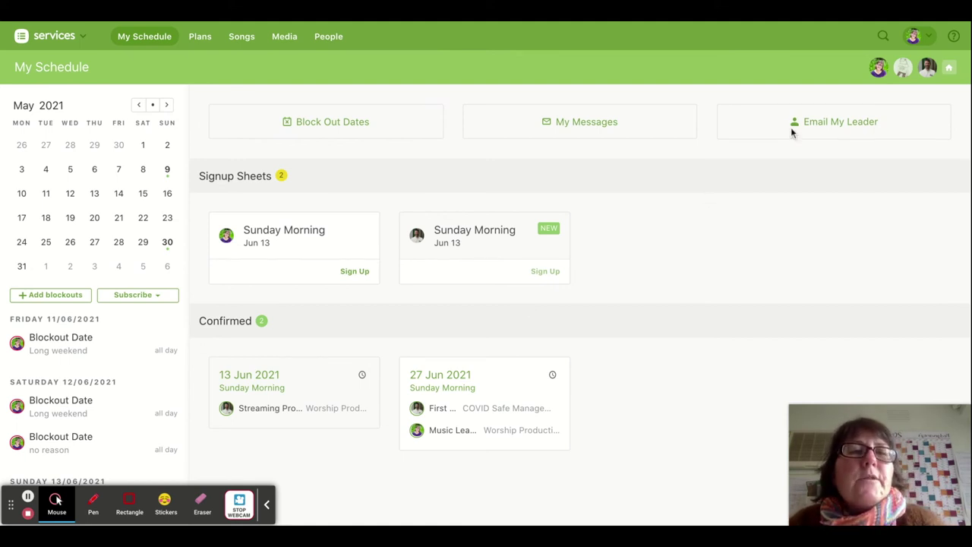
# Open the own profile's scheduling page and show its editable preferences for plans per month, plans per day and household members.
pyautogui.click(915, 39)
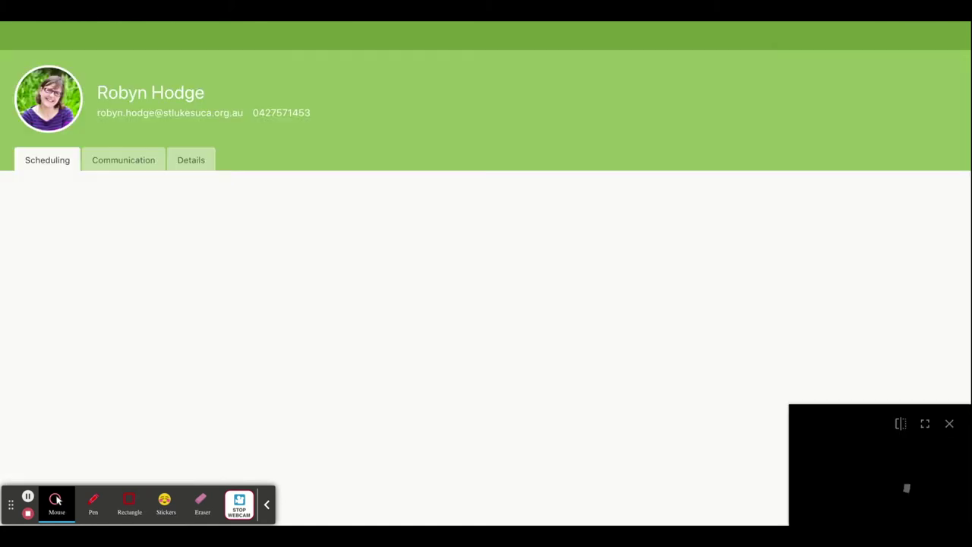
pyautogui.scroll(-2, 595, 193)
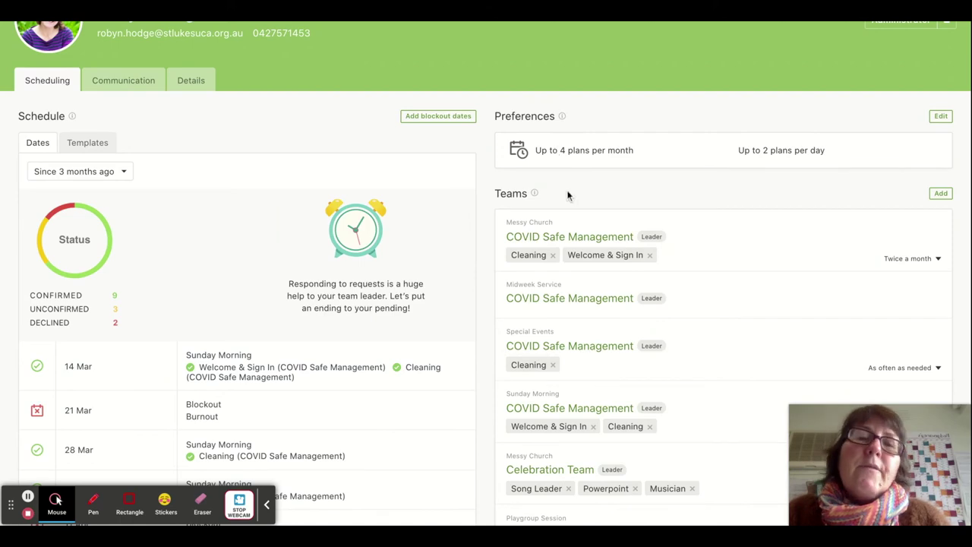
pyautogui.click(941, 116)
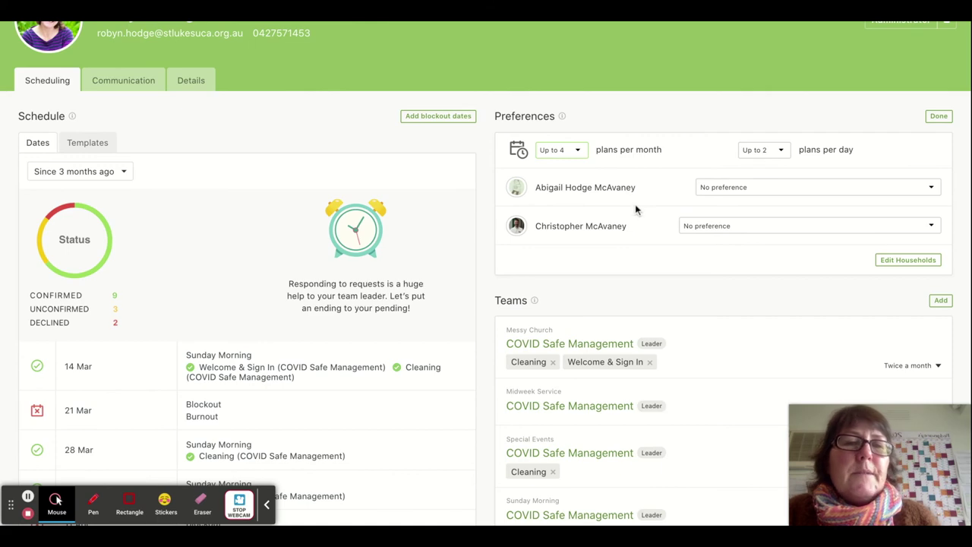
# Review the profile's team list with its assigned positions and serving frequencies, then return to the My Schedule page.
pyautogui.scroll(-4, 638, 194)
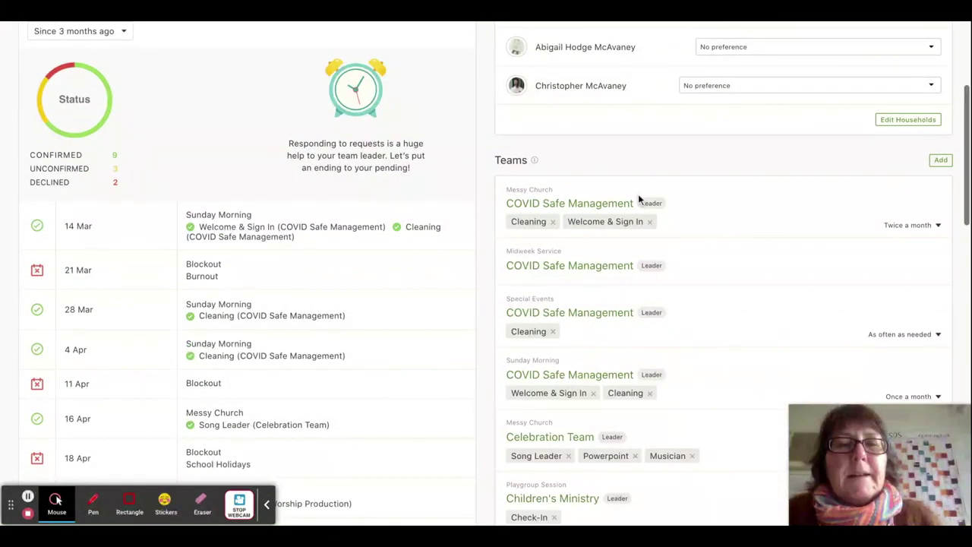
pyautogui.scroll(-2, 638, 273)
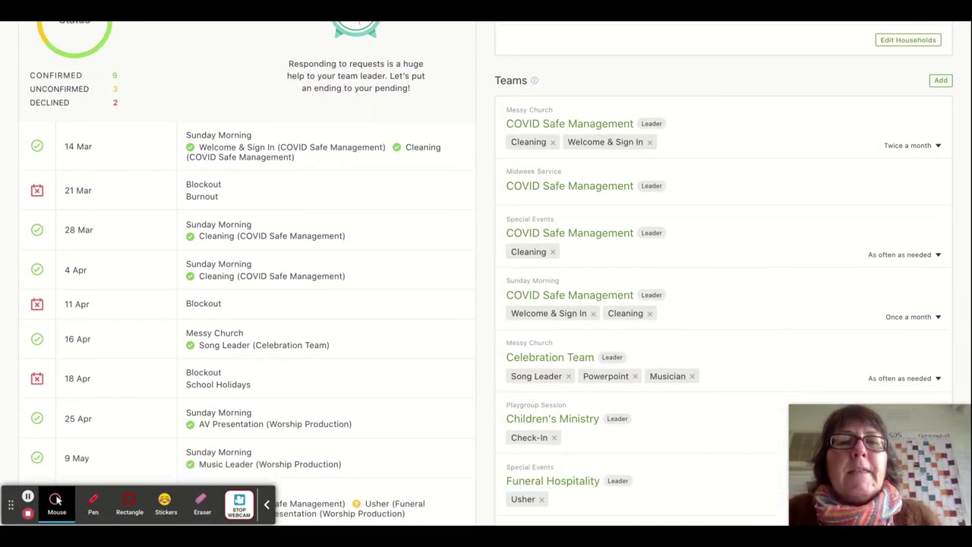
pyautogui.scroll(-2, 638, 273)
pyautogui.scroll(-1, 638, 274)
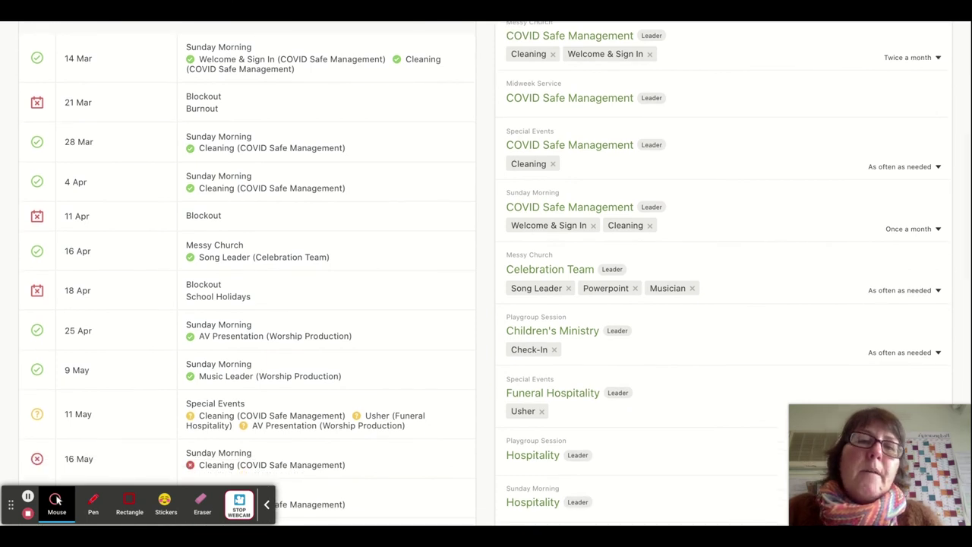
pyautogui.scroll(-5, 638, 273)
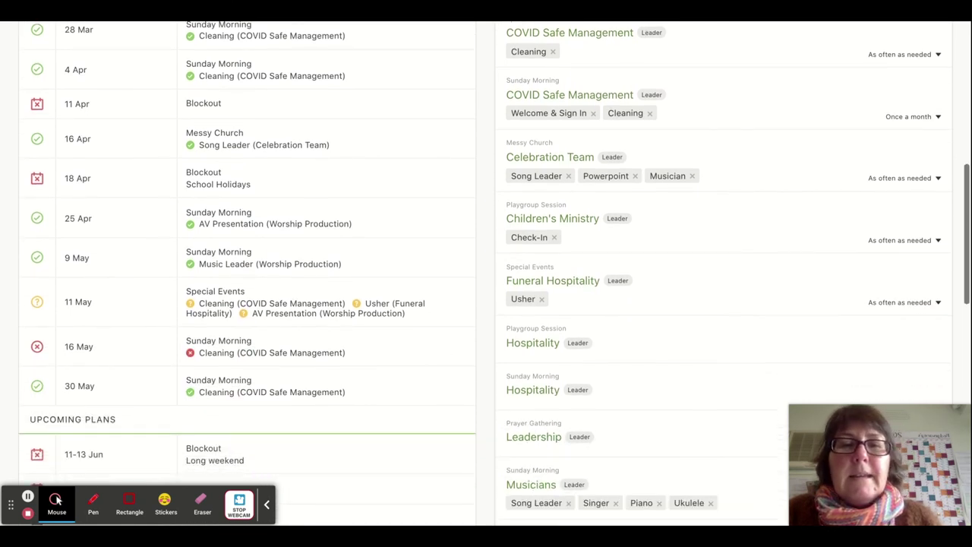
pyautogui.scroll(-3, 639, 273)
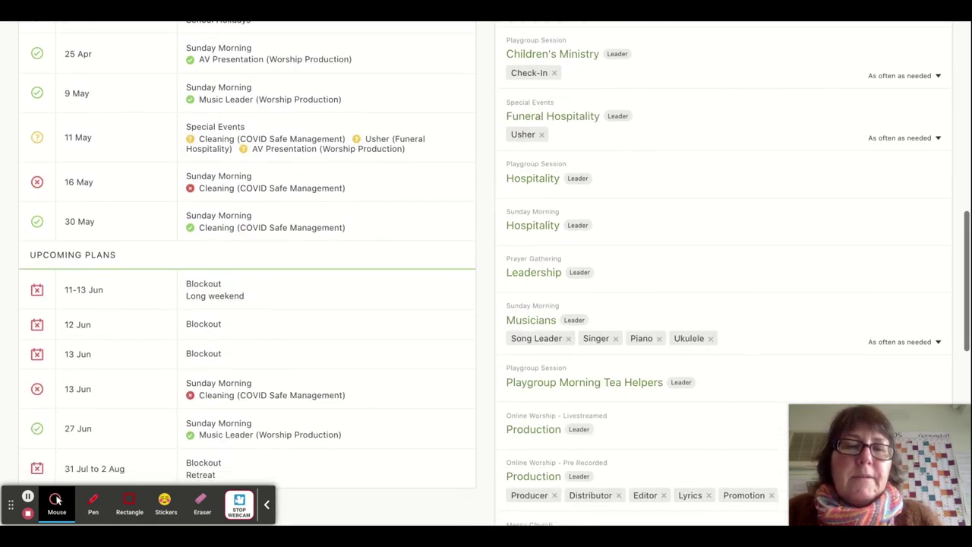
pyautogui.scroll(9, 638, 273)
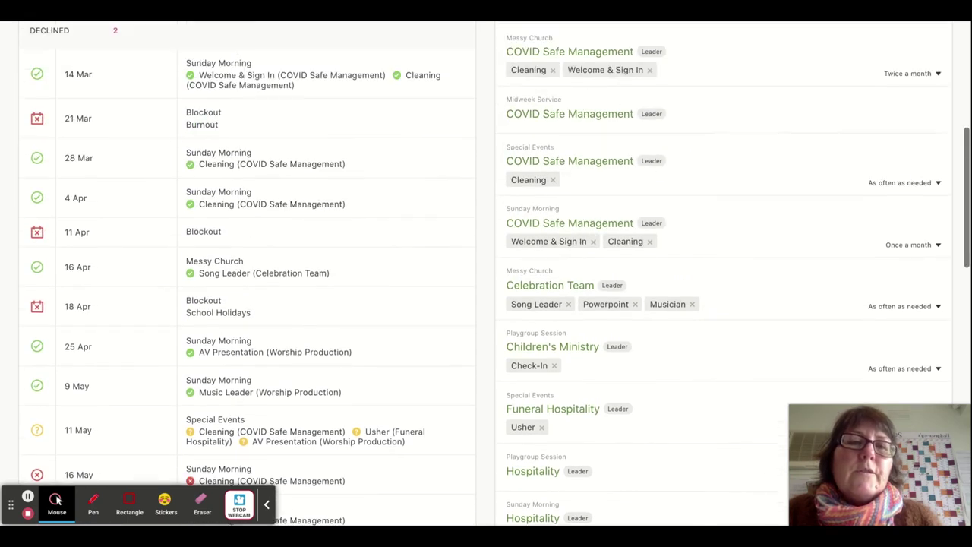
pyautogui.scroll(2, 638, 274)
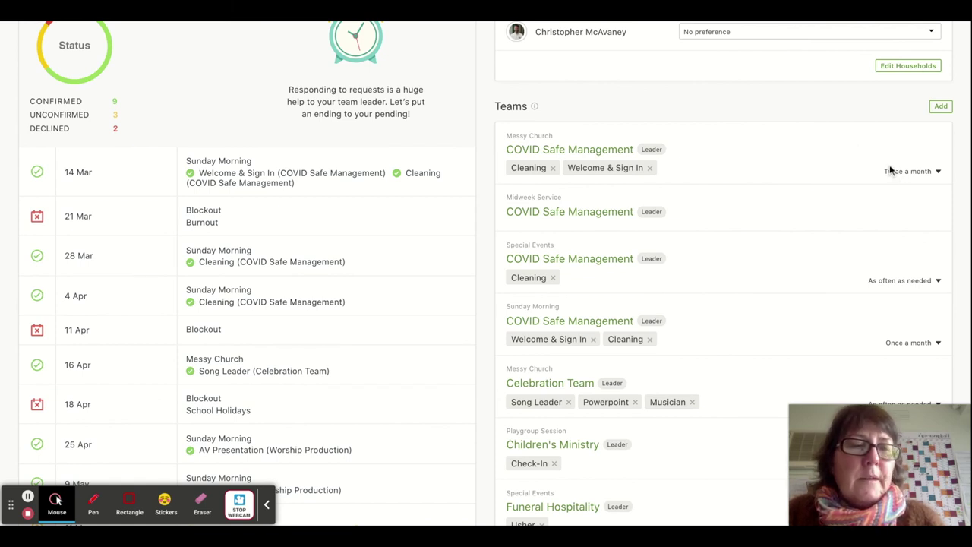
pyautogui.scroll(-2, 866, 149)
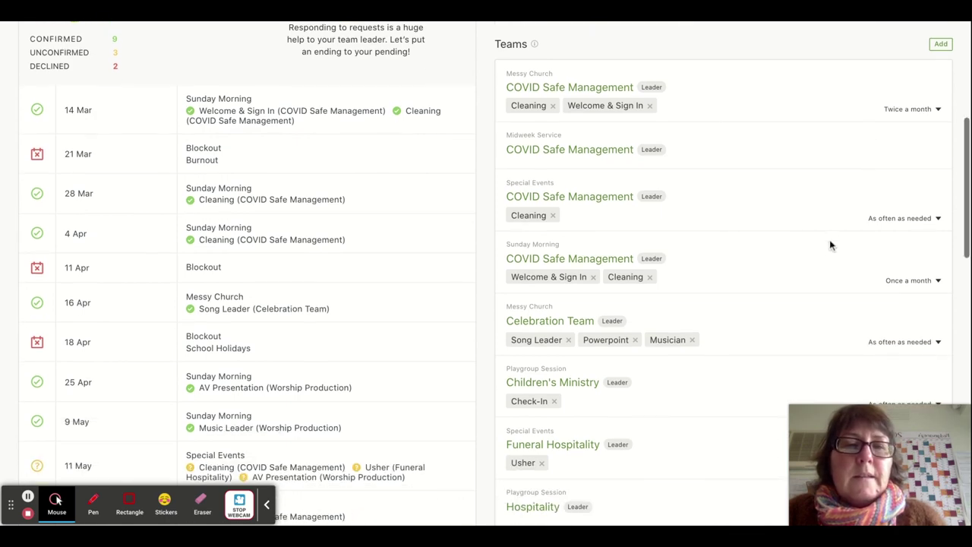
pyautogui.scroll(3, 829, 245)
pyautogui.scroll(4, 830, 241)
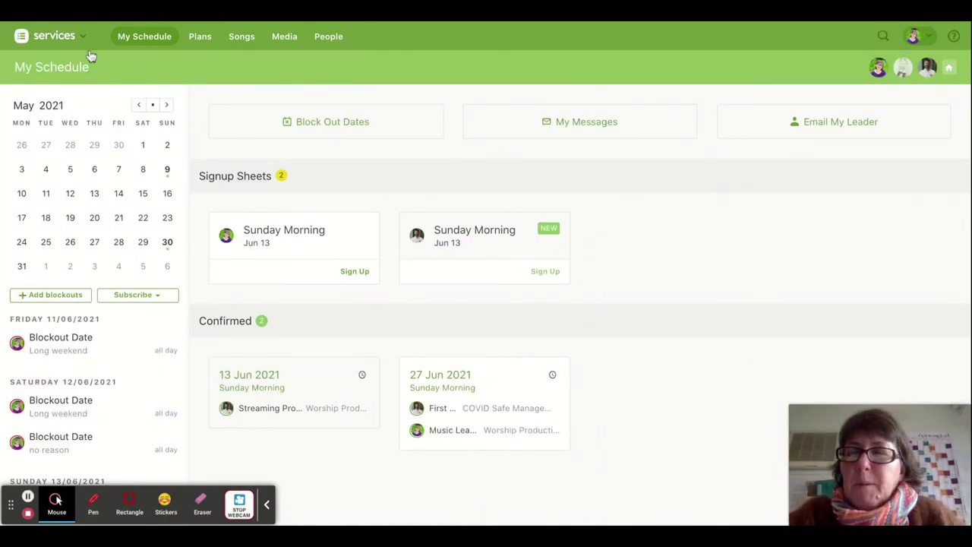
pyautogui.scroll(-1, 109, 169)
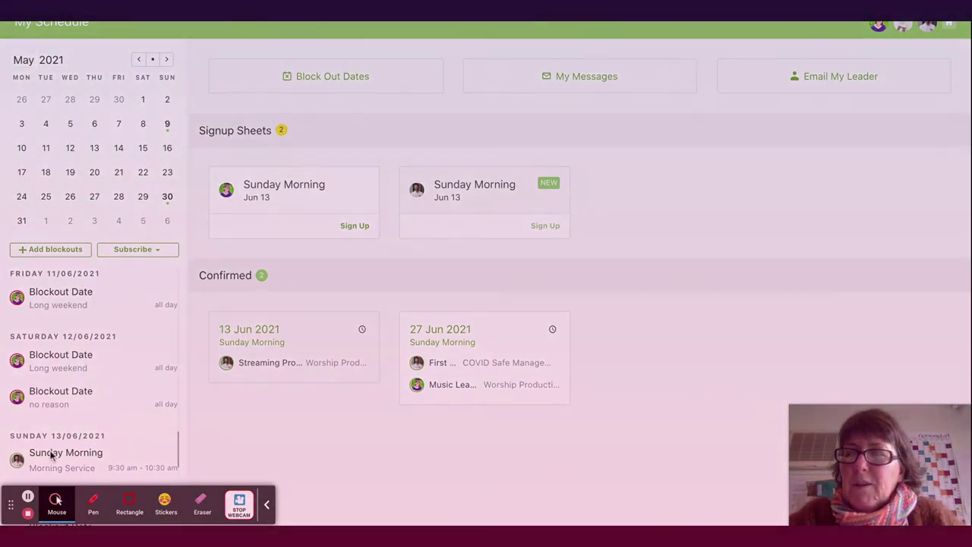